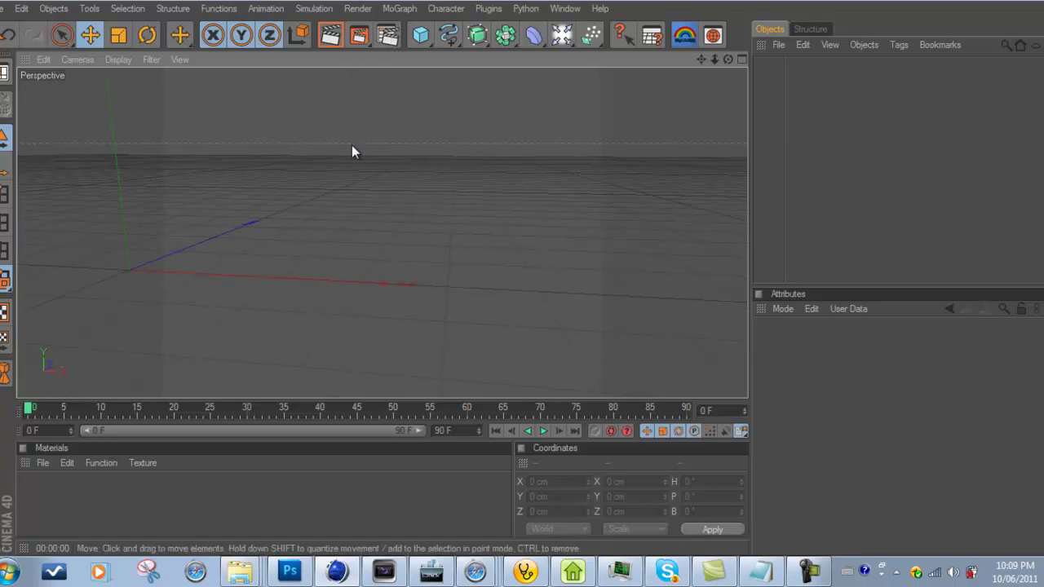
# Run the existing Erozionn script to generate its extruded MoText in the scene
pyautogui.keyDown('alt'); pyautogui.moveTo(380, 130); pyautogui.dragTo(408, 119); pyautogui.keyUp('alt')
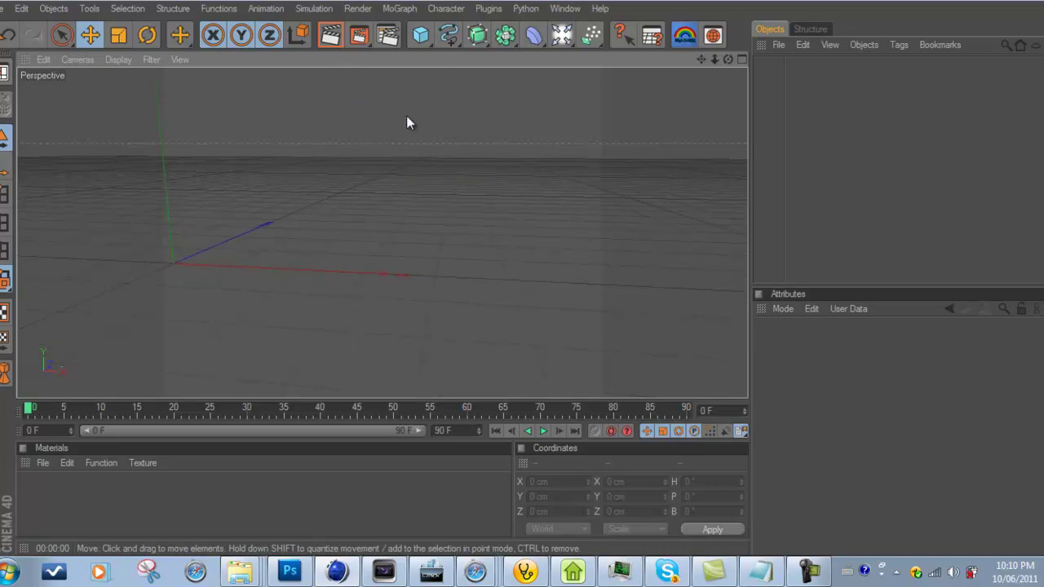
pyautogui.click(684, 31)
pyautogui.scroll(4, 460, 197)
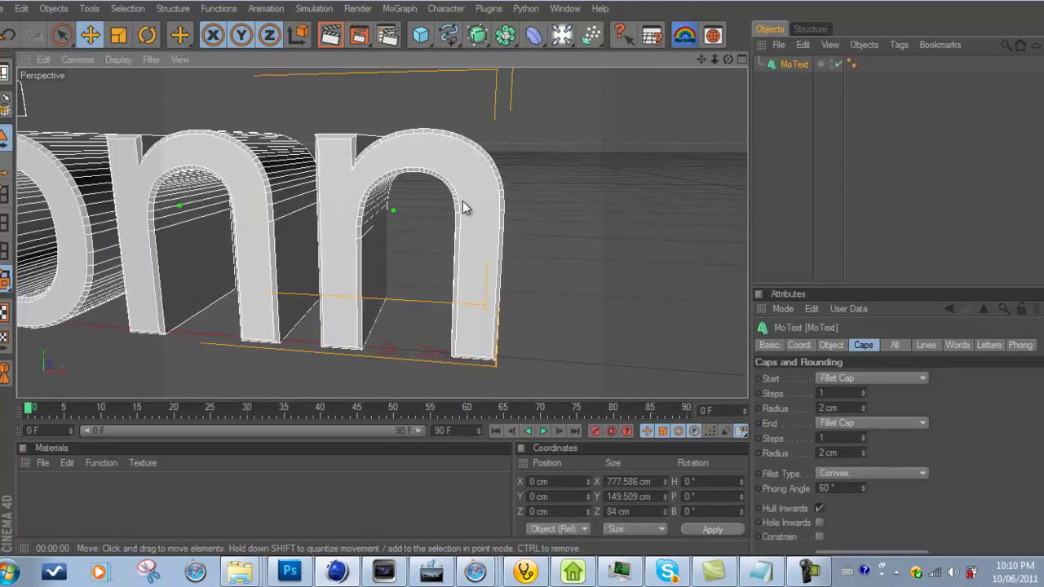
pyautogui.moveTo(525, 269)
pyautogui.keyDown('alt'); pyautogui.mouseDown(button='middle')
pyautogui.moveTo(587, 280)
pyautogui.moveTo(519, 273)
pyautogui.mouseUp(button='middle'); pyautogui.keyUp('alt')
pyautogui.scroll(5, 484, 152)
pyautogui.scroll(-8, 547, 152)
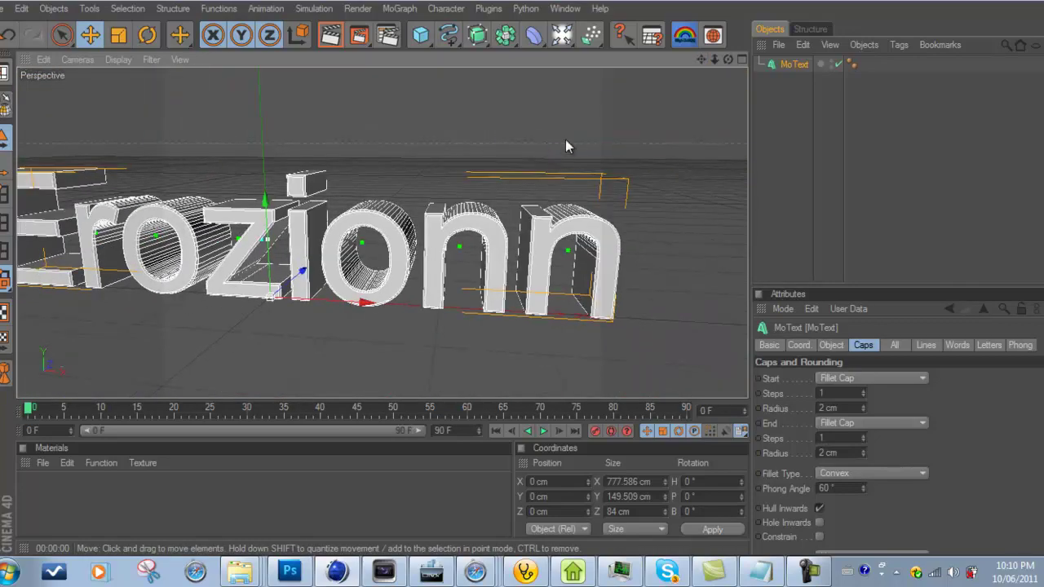
# Review the Erozionn text and its object properties, and delete the MoText object
pyautogui.moveTo(728, 59); pyautogui.dragTo(522, 269)
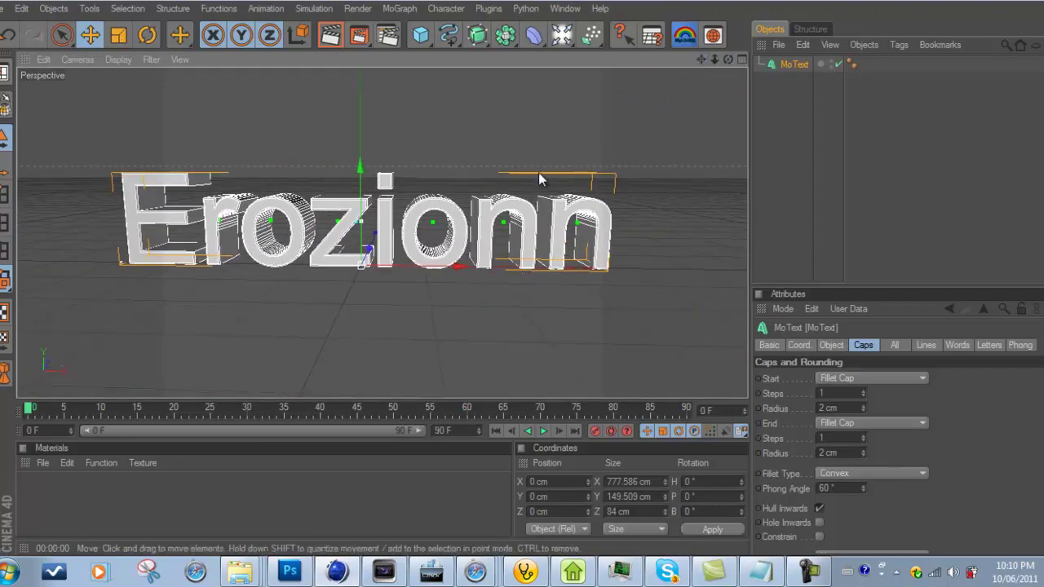
pyautogui.scroll(-1, 538, 173)
pyautogui.click(832, 345)
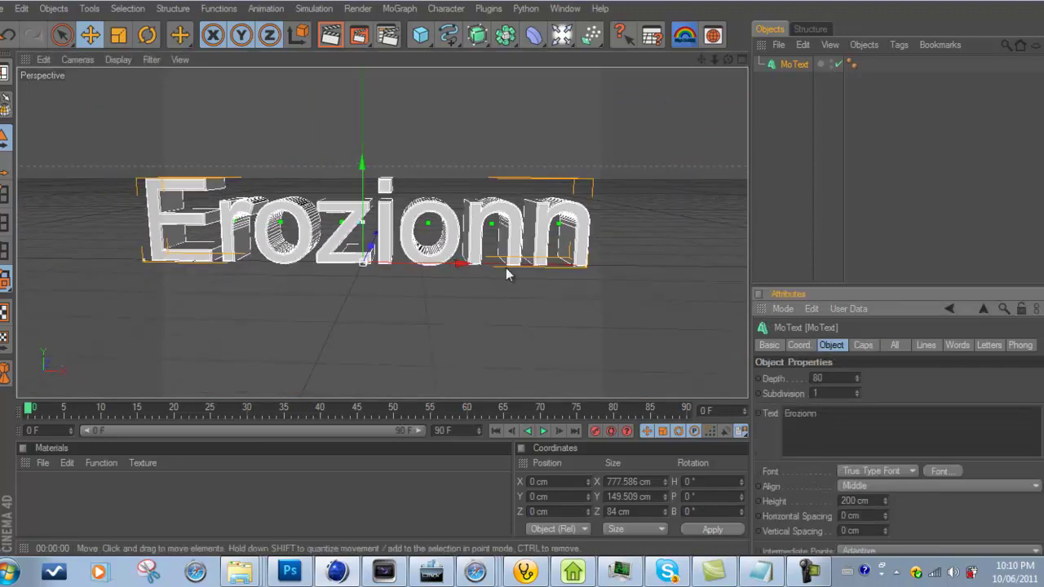
pyautogui.moveTo(703, 59); pyautogui.dragTo(511, 274)
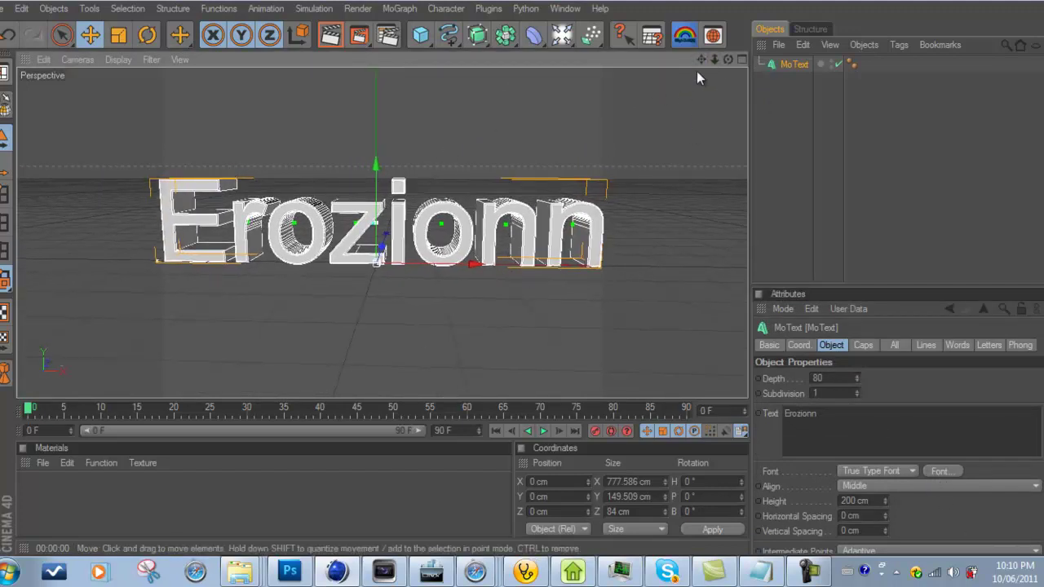
pyautogui.moveTo(701, 61); pyautogui.dragTo(525, 277)
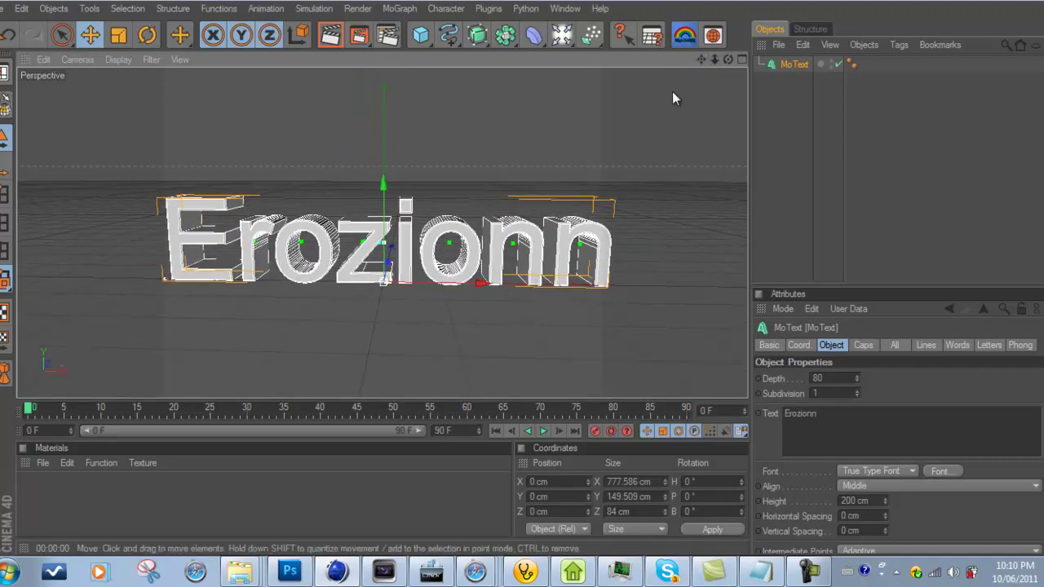
pyautogui.scroll(2, 374, 198)
pyautogui.click(801, 68)
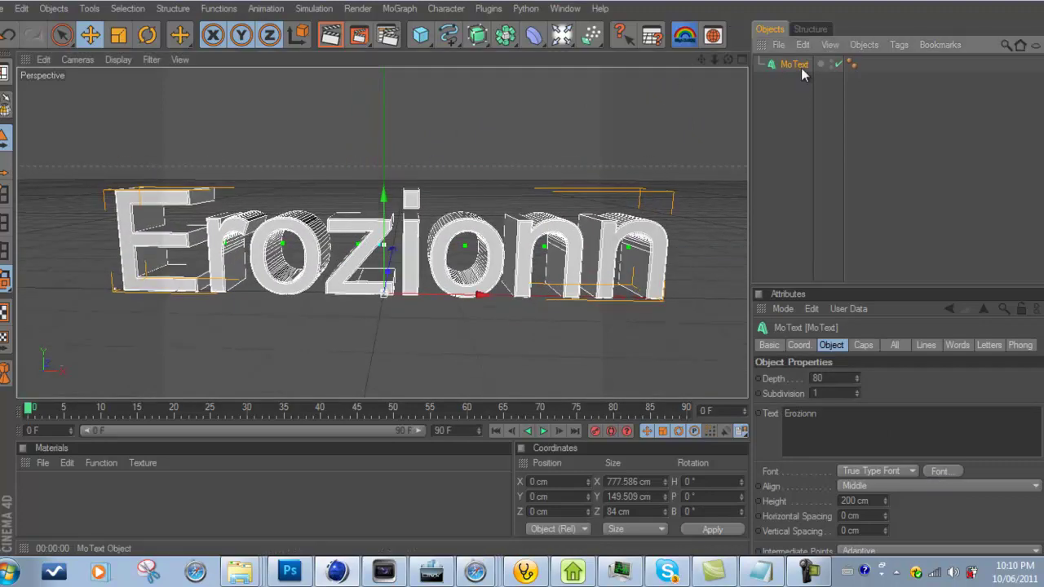
pyautogui.press('Delete')
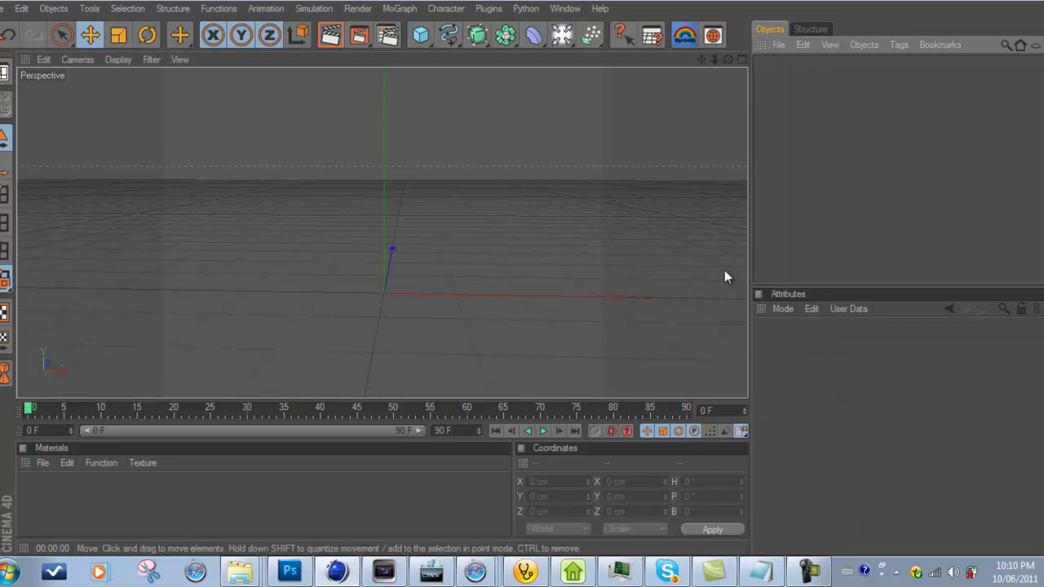
# Switch to Notepad and copy the entire MoText script from New Text Document.txt
pyautogui.click(750, 518)
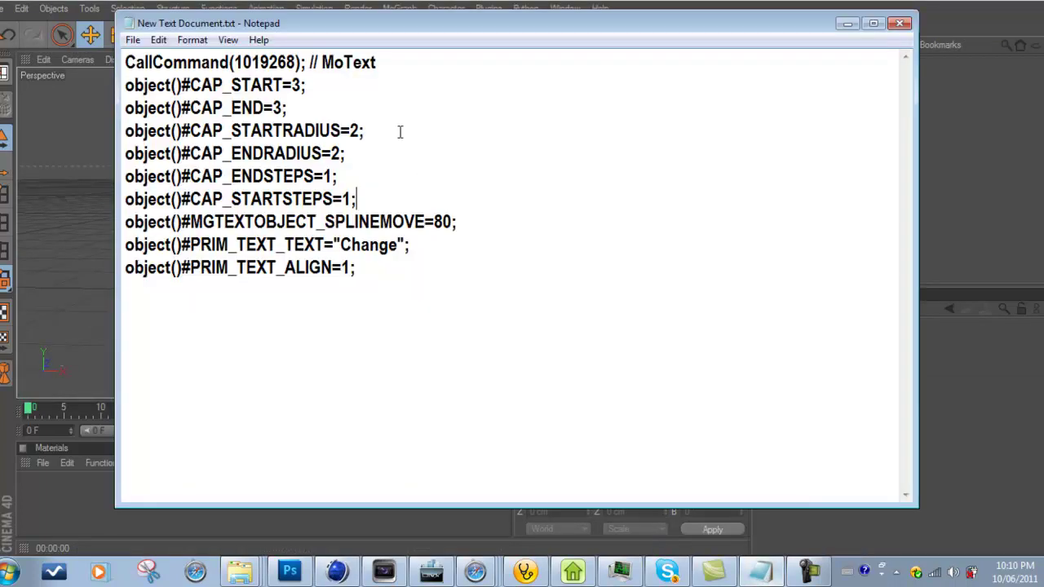
pyautogui.moveTo(380, 270); pyautogui.dragTo(90, 57)
pyautogui.hotkey('ctrl', 'c')
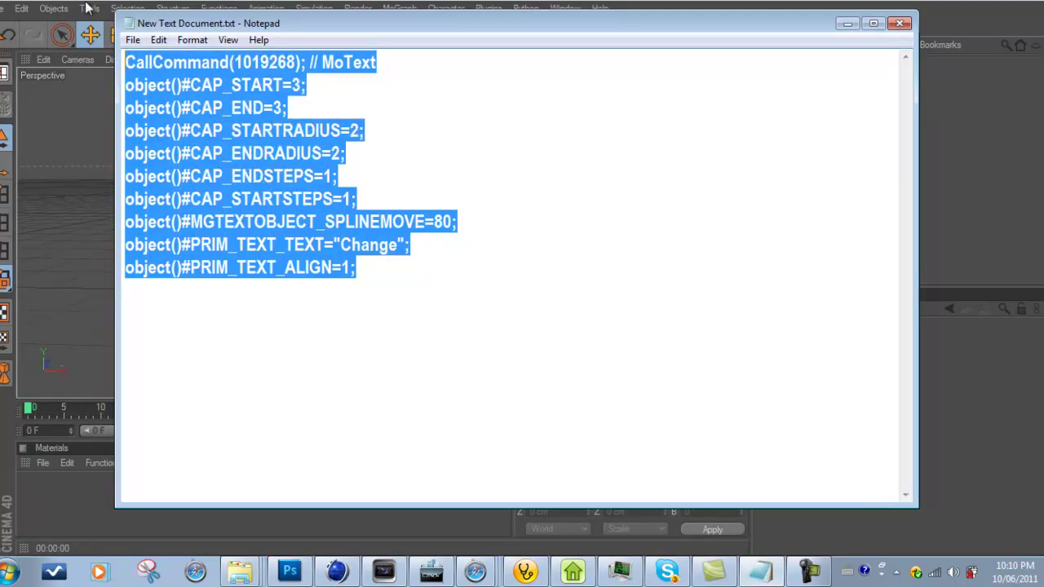
pyautogui.click(847, 23)
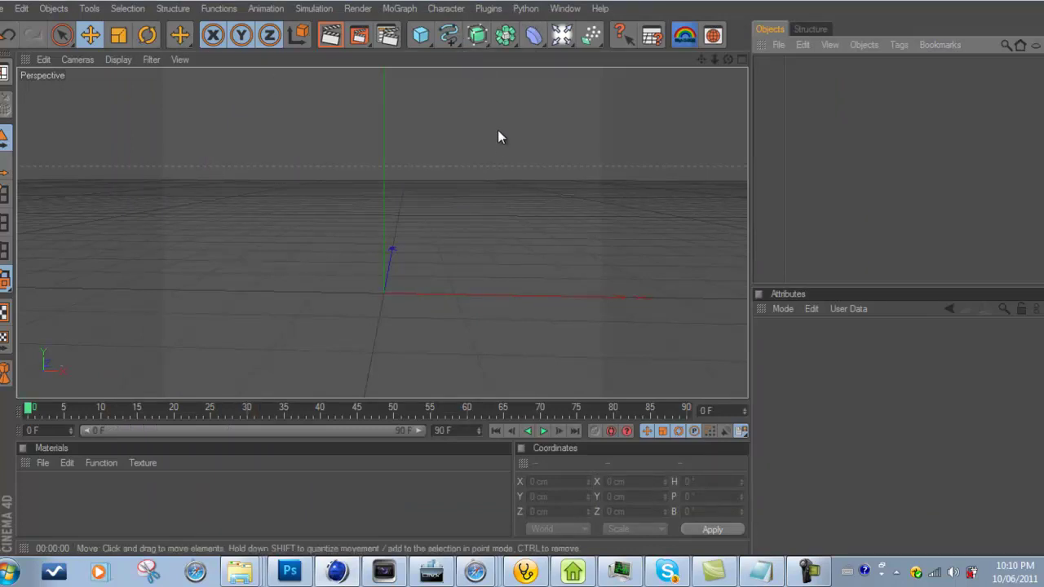
# Create a new script named Tutorial in the Script Manager
pyautogui.click(566, 9)
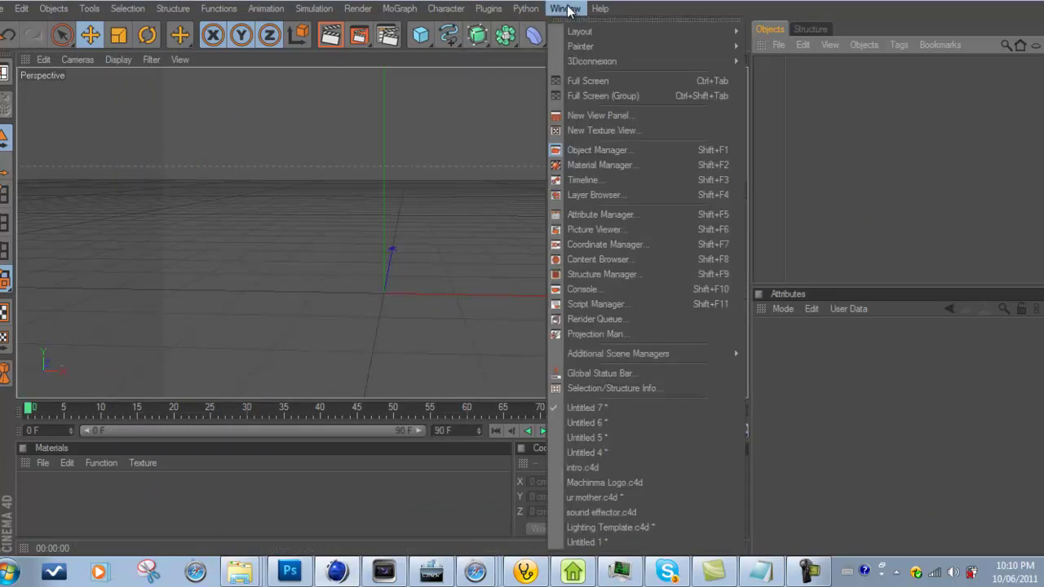
pyautogui.click(640, 307)
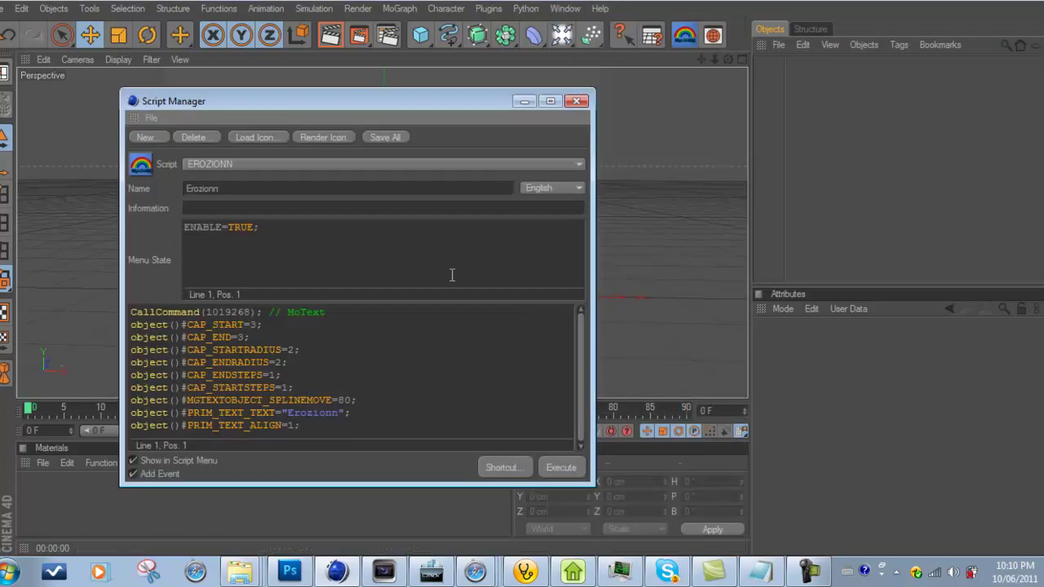
pyautogui.click(147, 137)
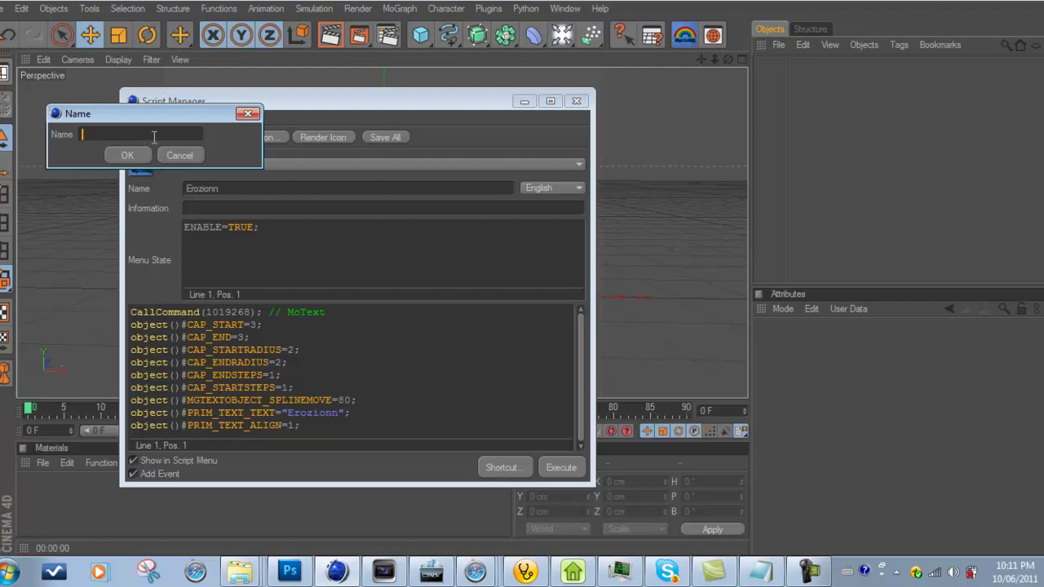
pyautogui.write('Tutorial')
pyautogui.click(137, 155)
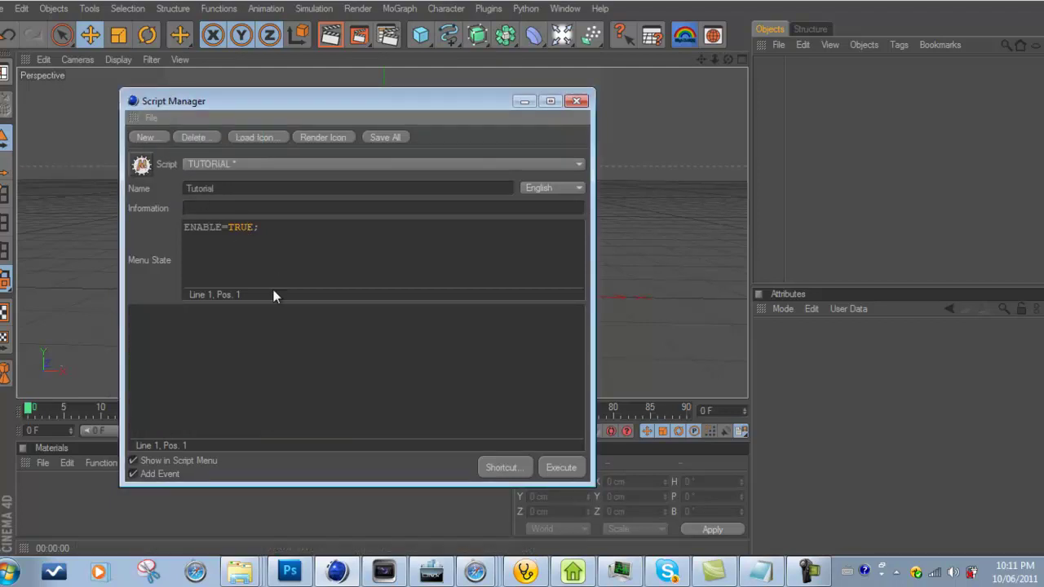
# Paste the copied MoText code into the script body and replace the PRIM_TEXT_TEXT string with "Tutorial"
pyautogui.click(259, 333)
pyautogui.hotkey('ctrl', 'v')
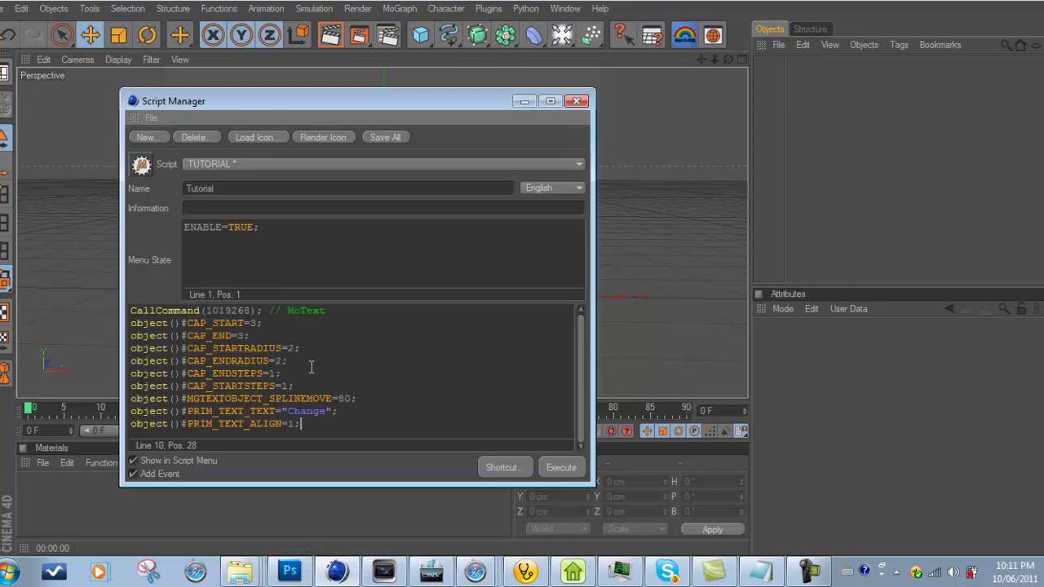
pyautogui.moveTo(322, 412); pyautogui.dragTo(290, 415)
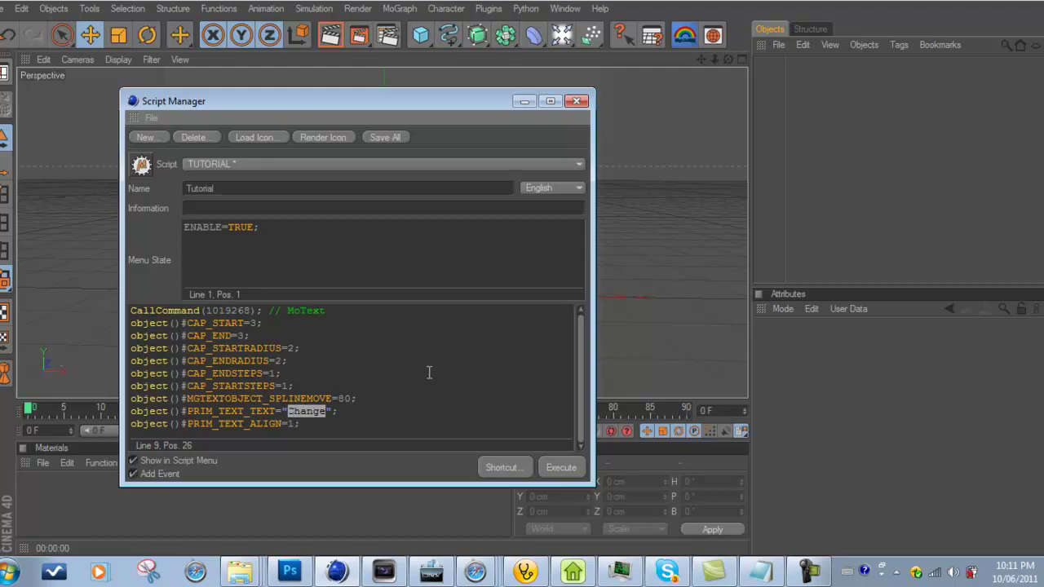
pyautogui.press('BackSpace')
pyautogui.write('Tutorial')
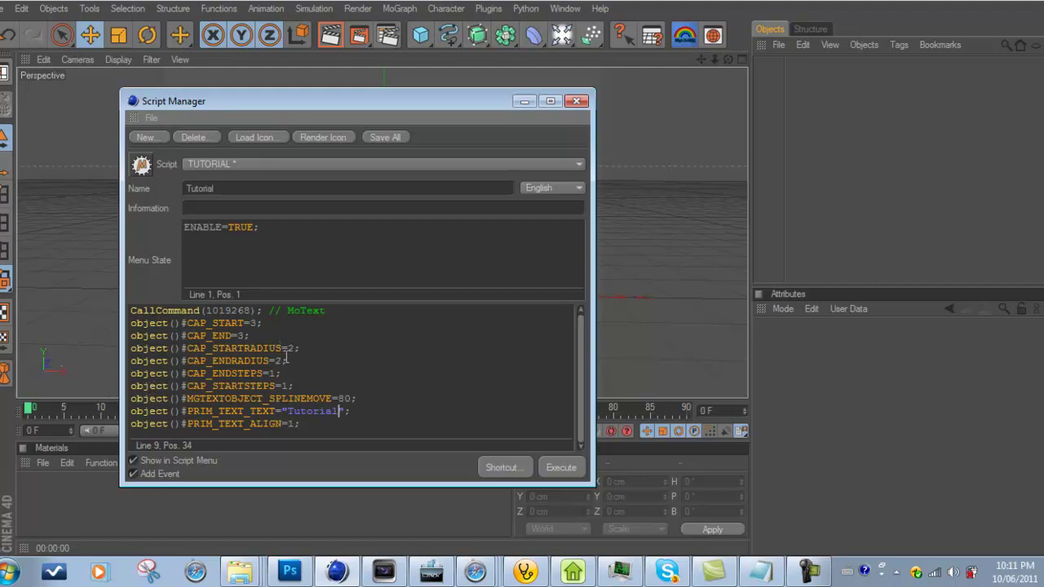
# Set CAP_STARTRADIUS and CAP_ENDRADIUS to 1, and CAP_START and CAP_END to 5 in the Tutorial script
pyautogui.click(244, 336)
pyautogui.click(297, 348)
pyautogui.click(284, 361)
pyautogui.press('BackSpace')
pyautogui.write('1')
pyautogui.click(245, 335)
pyautogui.press('BackSpace')
pyautogui.write('5')
pyautogui.click(257, 323)
pyautogui.press('BackSpace')
pyautogui.write('5')
# Load an image file from the Desktop as the Tutorial script's icon
pyautogui.click(268, 137)
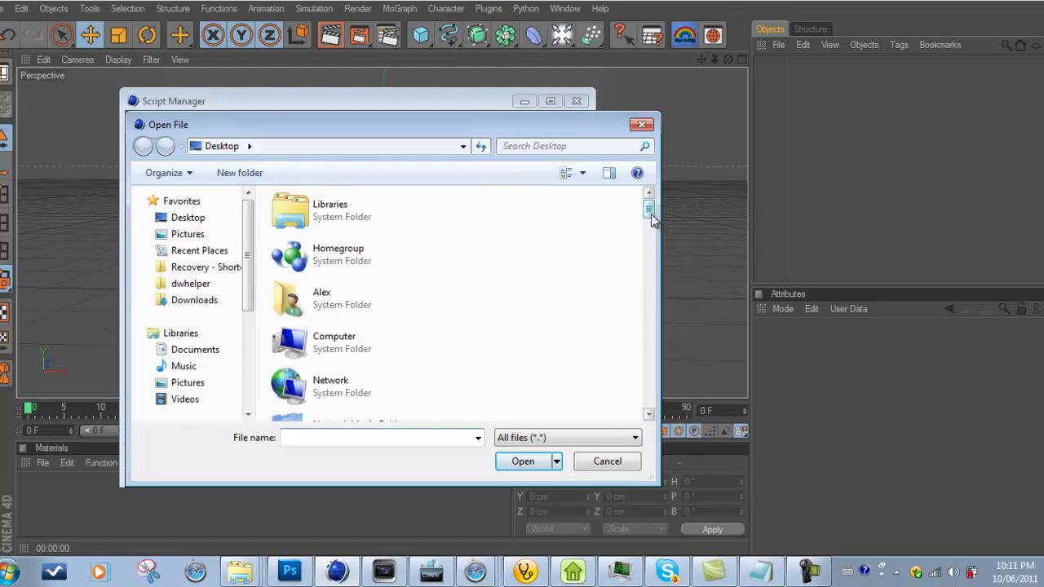
pyautogui.moveTo(649, 213); pyautogui.dragTo(643, 290)
pyautogui.doubleClick(315, 274)
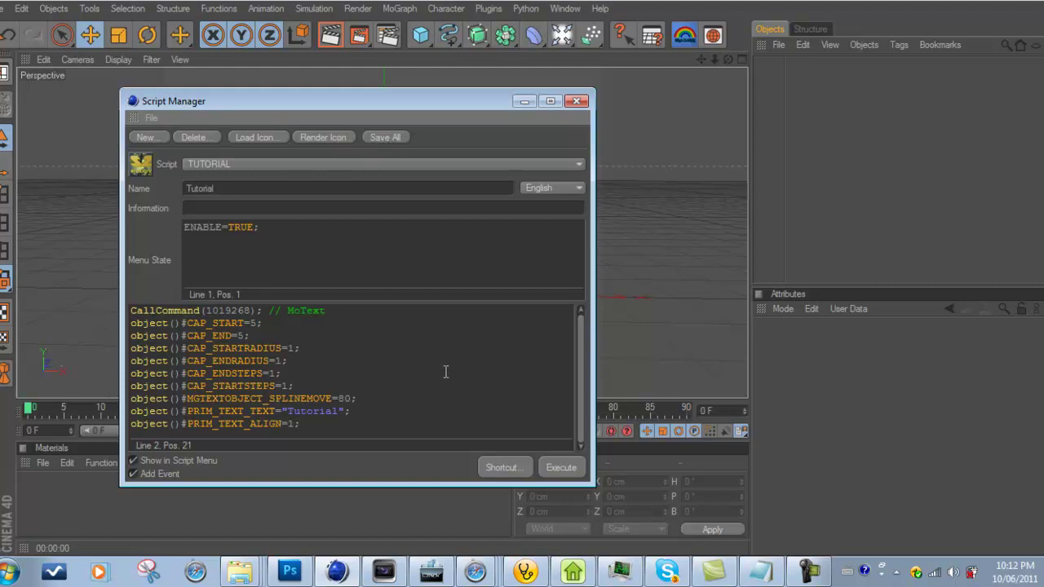
# Place the Tutorial script from the Command Manager at the end of the main toolbar, after the existing script icons
pyautogui.click(502, 470)
pyautogui.moveTo(329, 36); pyautogui.dragTo(407, 33)
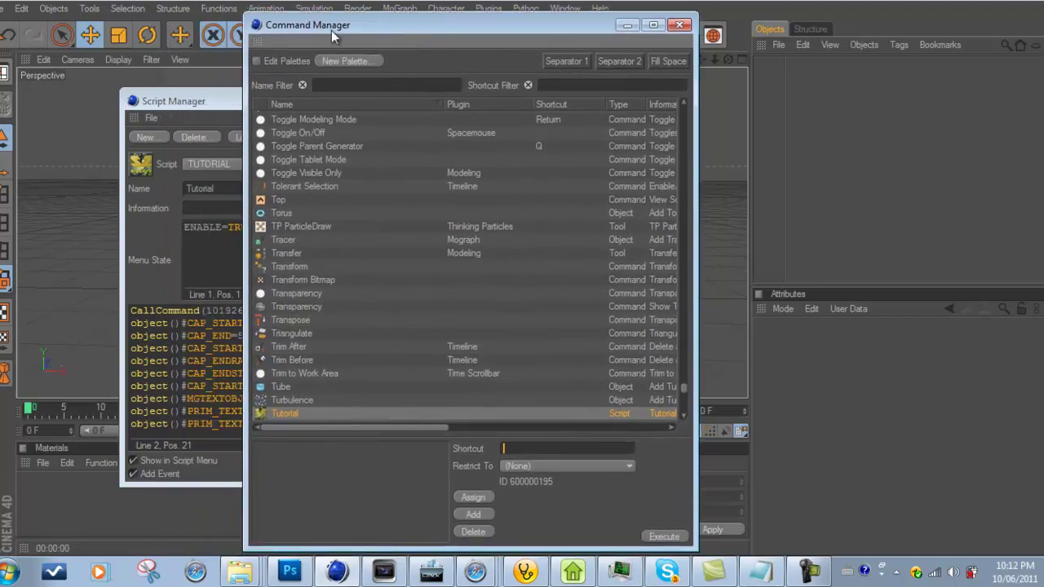
pyautogui.moveTo(332, 30); pyautogui.dragTo(217, 24)
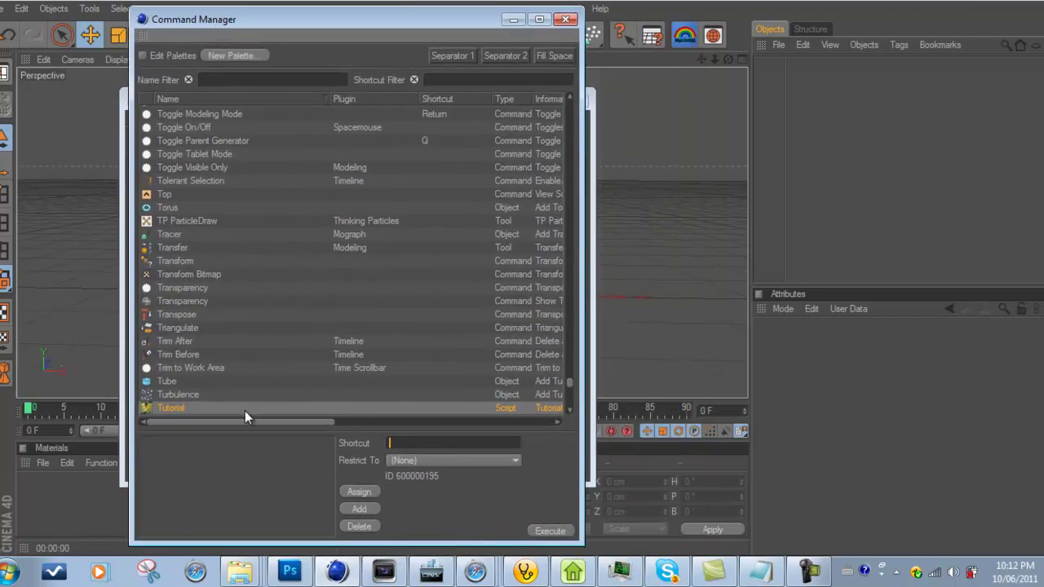
pyautogui.moveTo(245, 411); pyautogui.dragTo(740, 95)
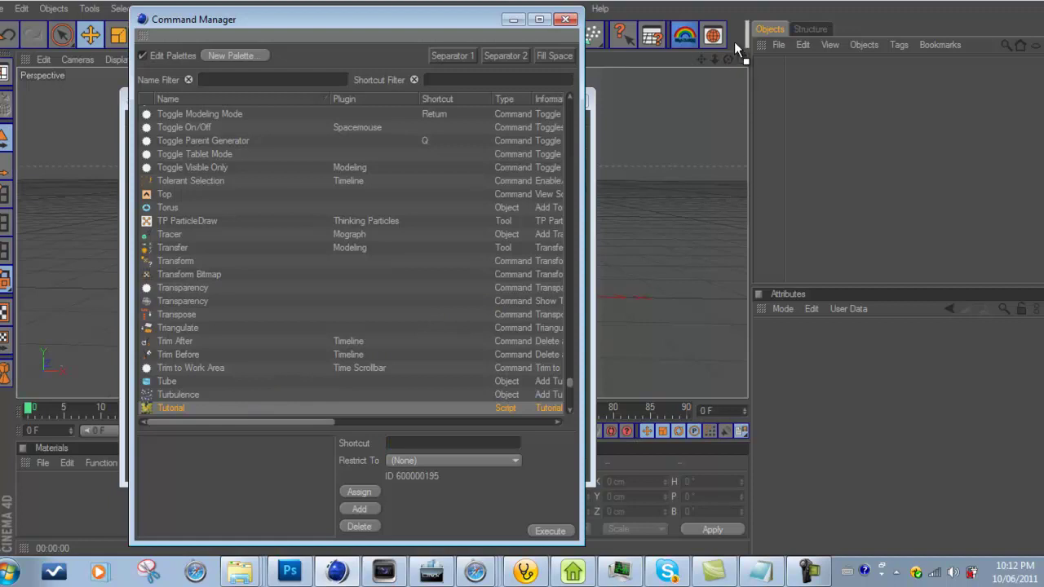
pyautogui.moveTo(735, 49); pyautogui.dragTo(725, 37)
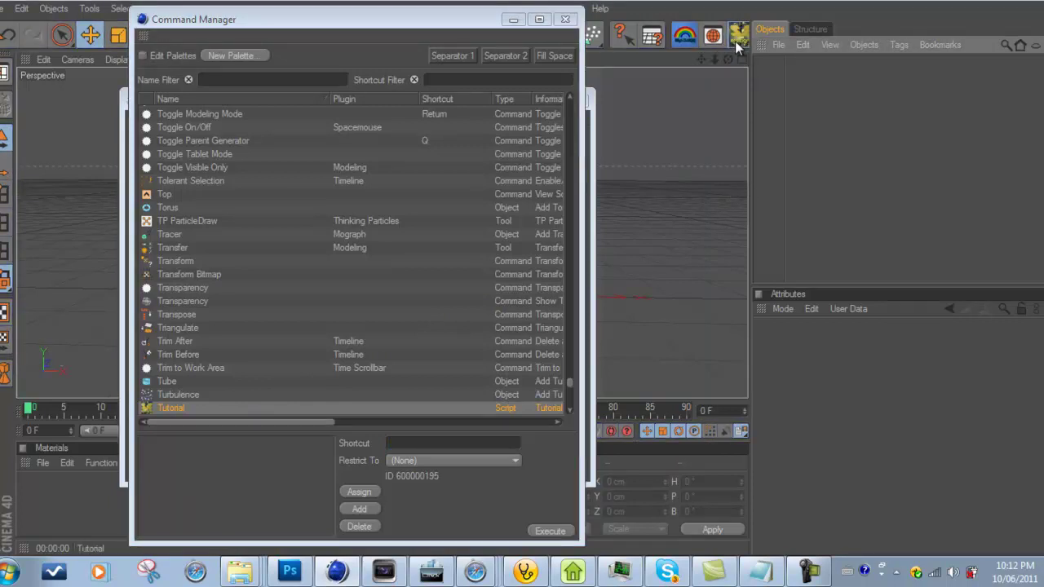
# Run the Tutorial script from its new icon, and widen the viewport area so the icon fits fully
pyautogui.click(735, 41)
pyautogui.click(565, 21)
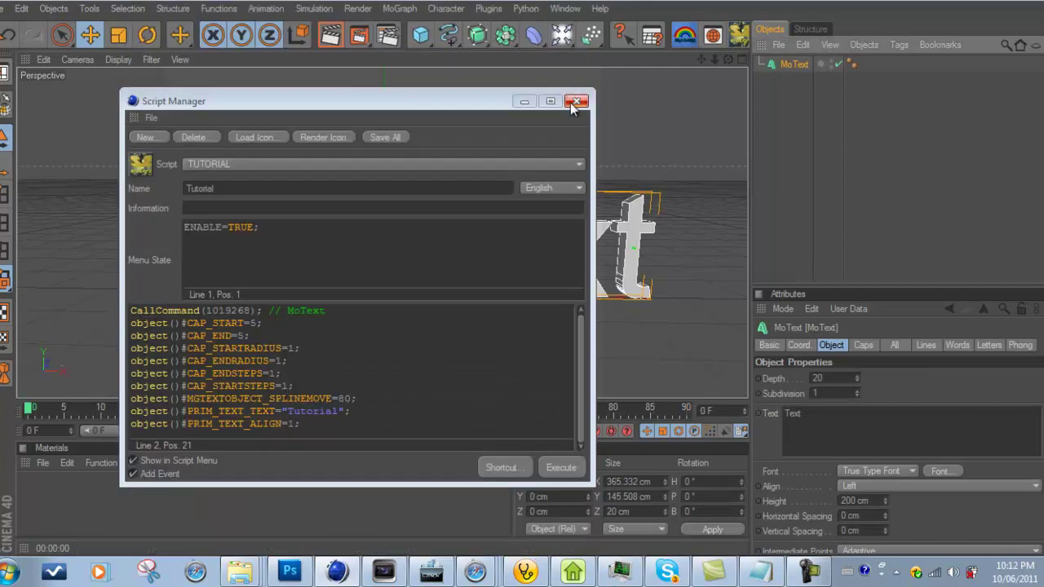
pyautogui.click(574, 105)
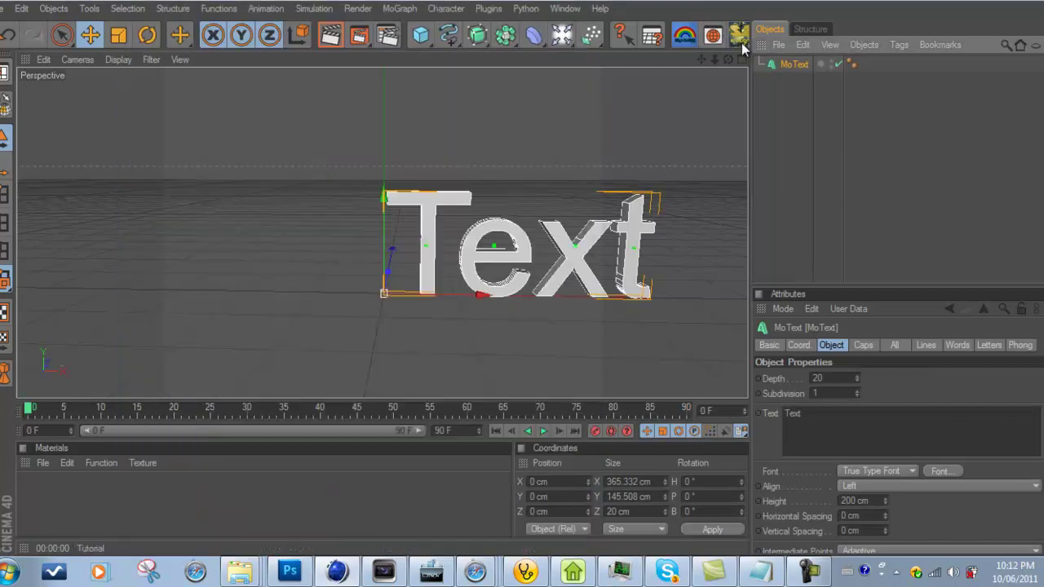
pyautogui.moveTo(763, 69)
pyautogui.mouseDown()
pyautogui.moveTo(795, 72)
pyautogui.moveTo(759, 81)
pyautogui.mouseUp()
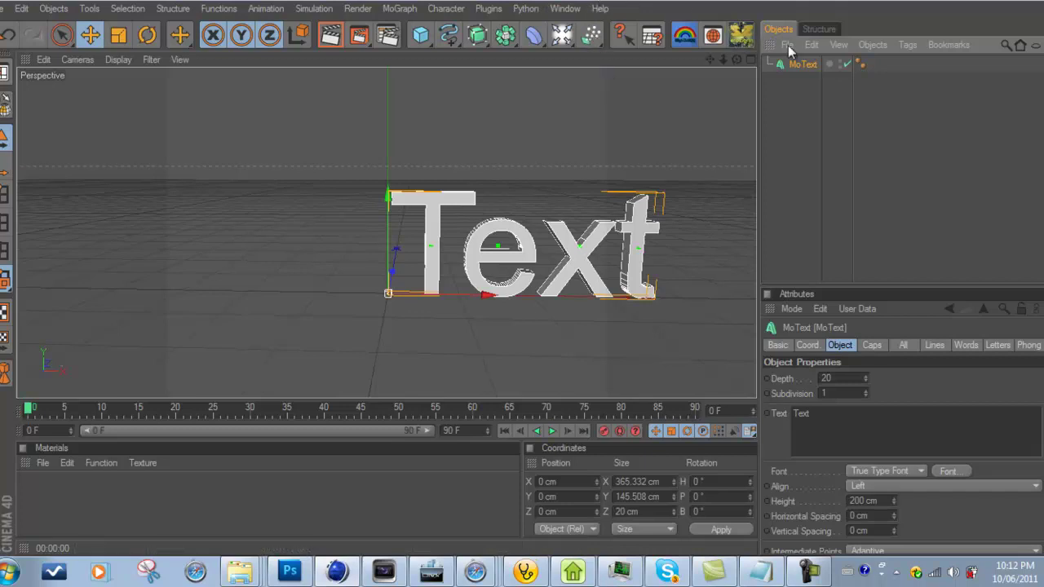
pyautogui.click(570, 9)
pyautogui.moveTo(652, 31)
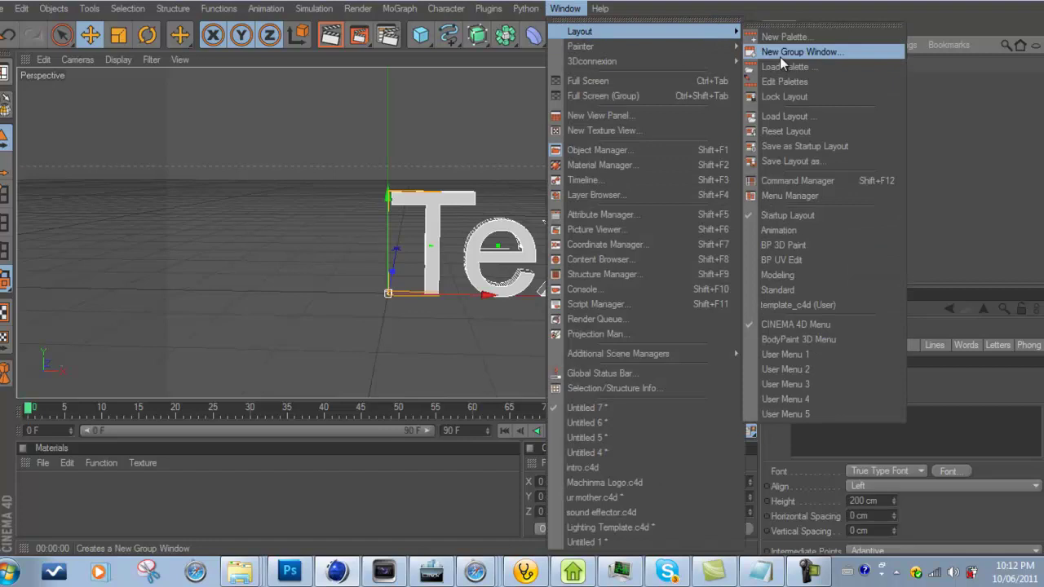
pyautogui.click(802, 162)
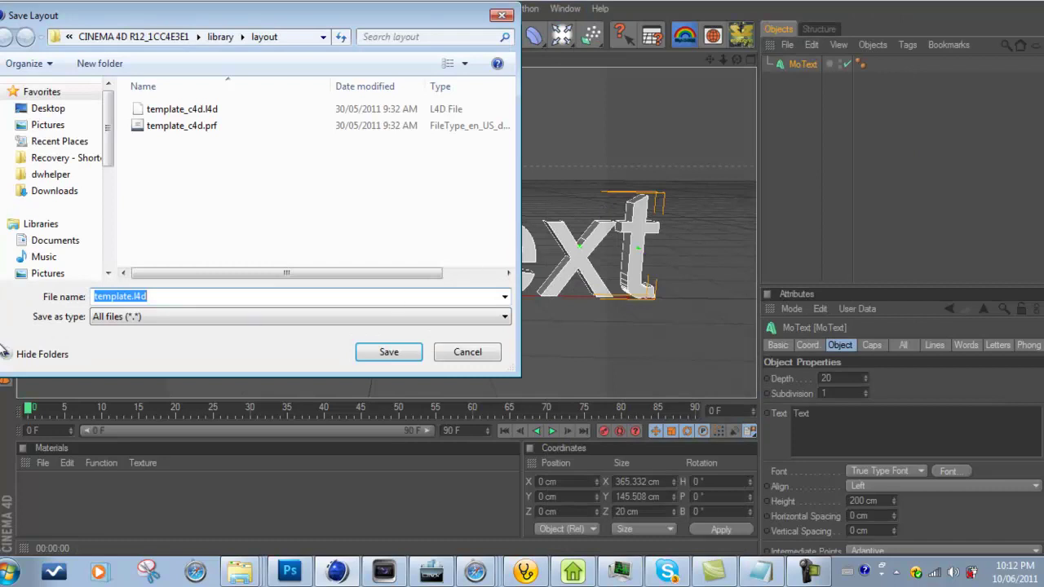
pyautogui.click(500, 16)
# Save the current interface arrangement as the startup layout
pyautogui.click(564, 8)
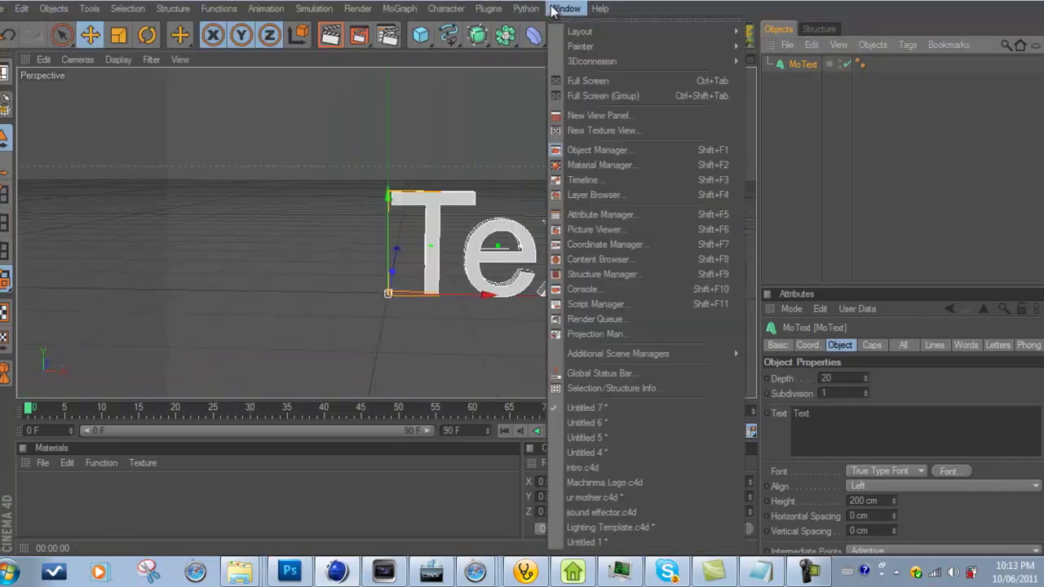
pyautogui.moveTo(624, 44)
pyautogui.moveTo(719, 33)
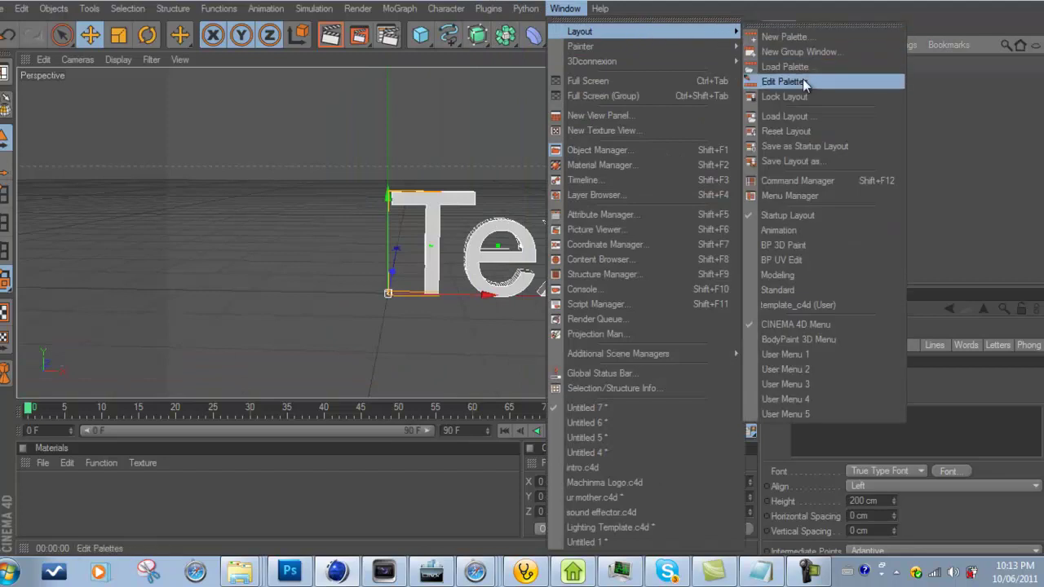
pyautogui.click(815, 149)
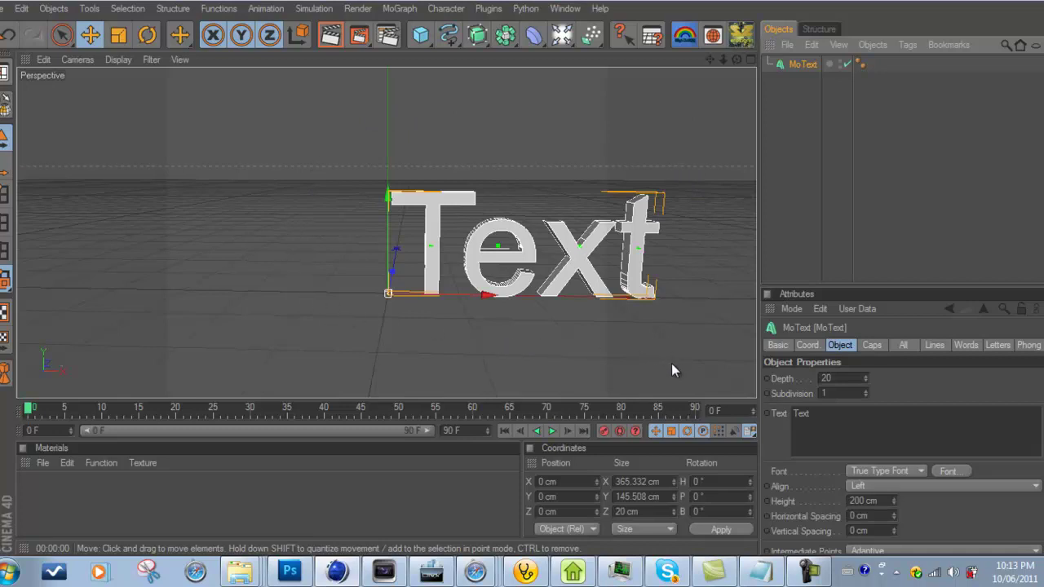
pyautogui.click(809, 571)
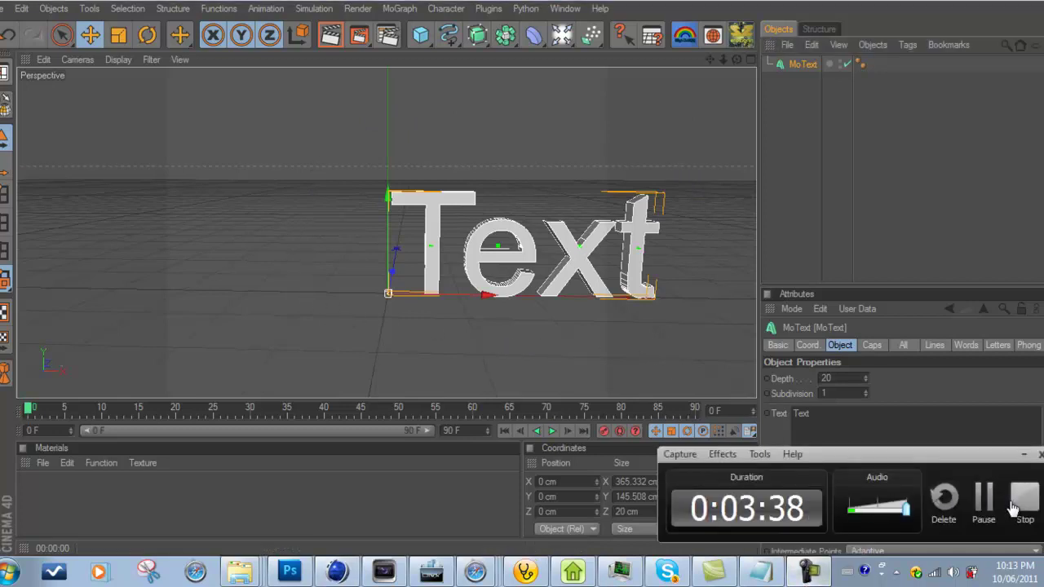